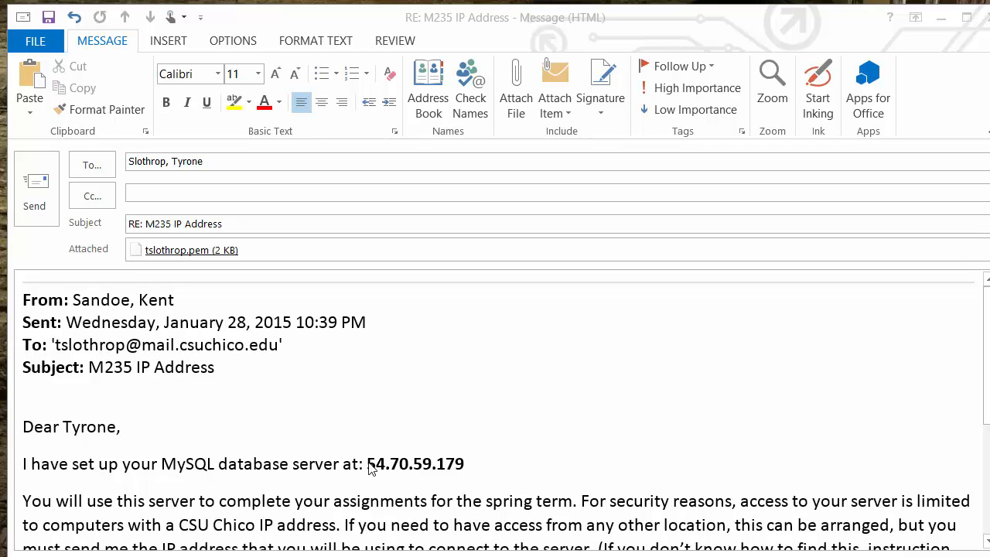
- Copy the MySQL server IP address 54.70.59.179 from the e-mail body
drag(368, 465, 455, 464)
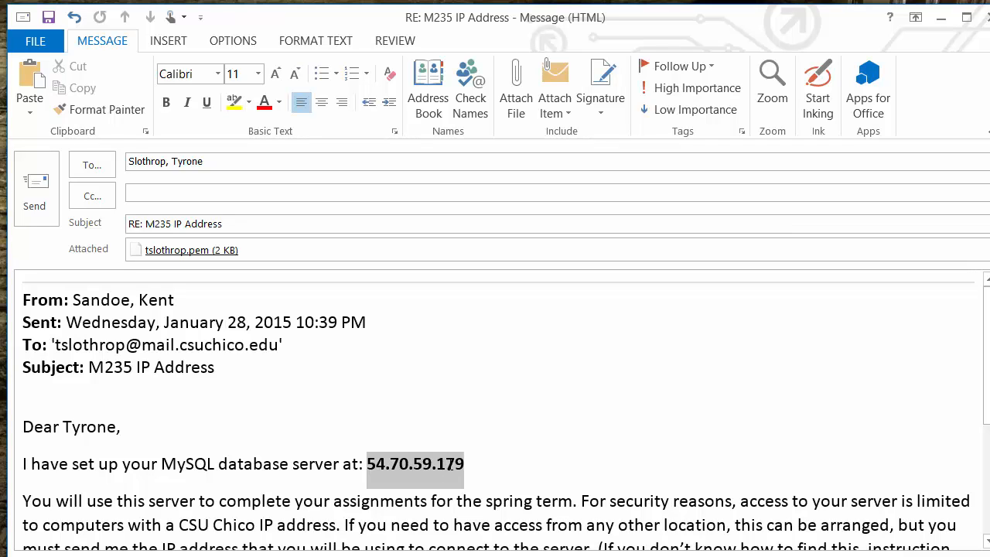
right_click(436, 462)
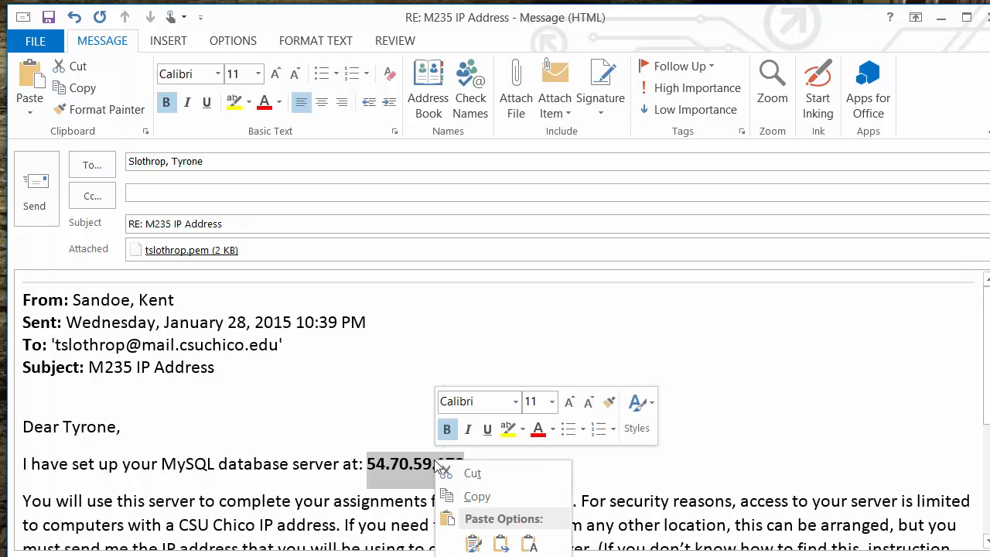
click(474, 497)
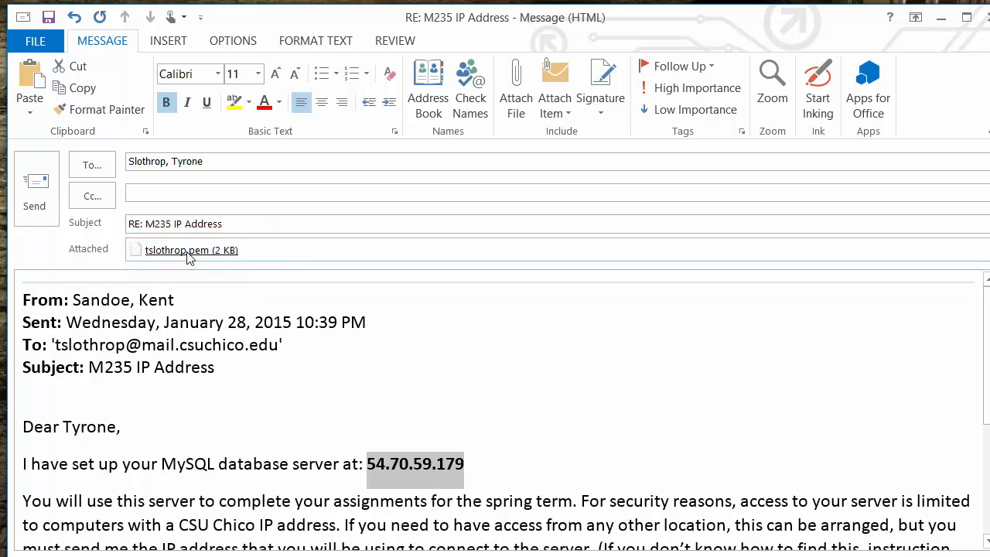
- Save the attached key file tslothrop.pem to Removable Disk (D:) under its existing name
right_click(188, 253)
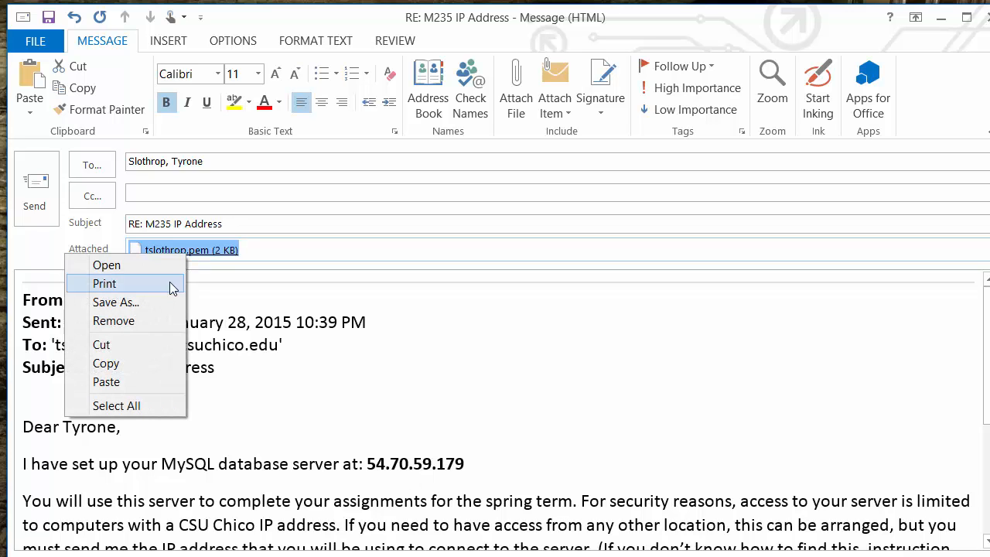
click(160, 307)
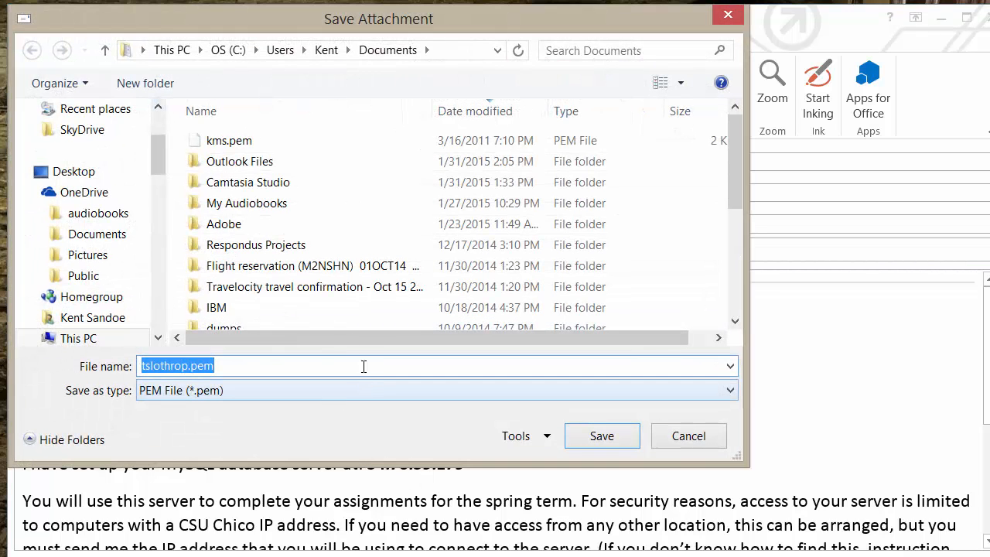
scroll(155, 297, down, 3)
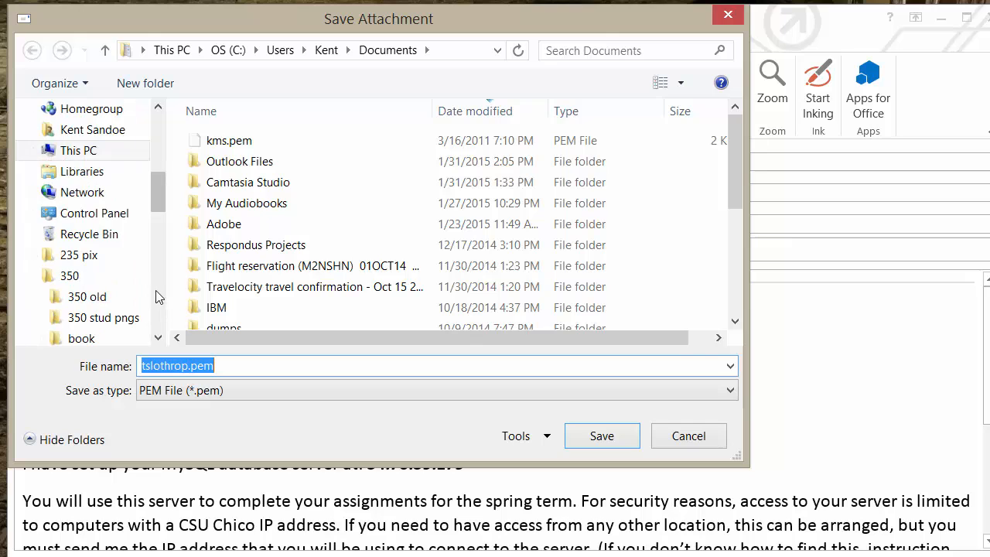
click(87, 153)
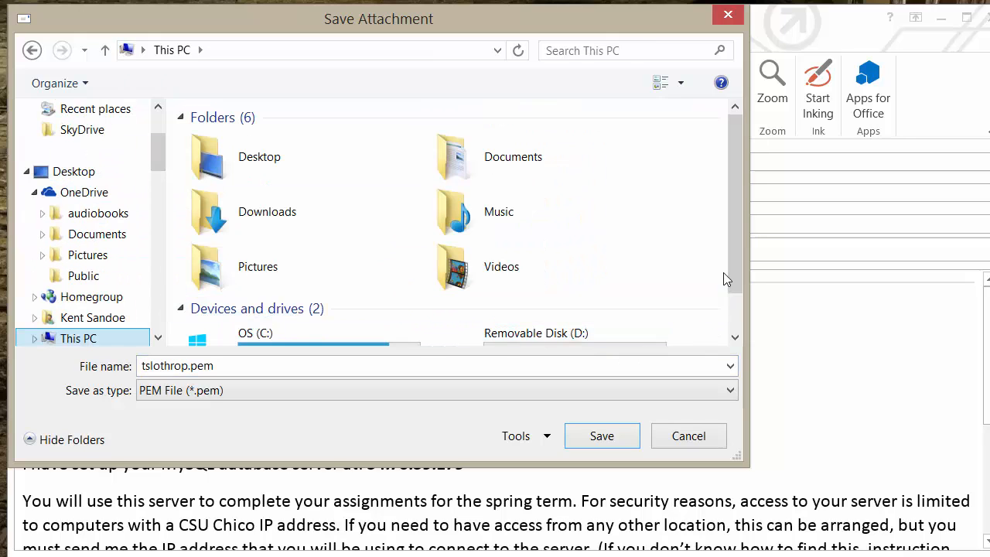
drag(727, 278, 732, 311)
click(620, 314)
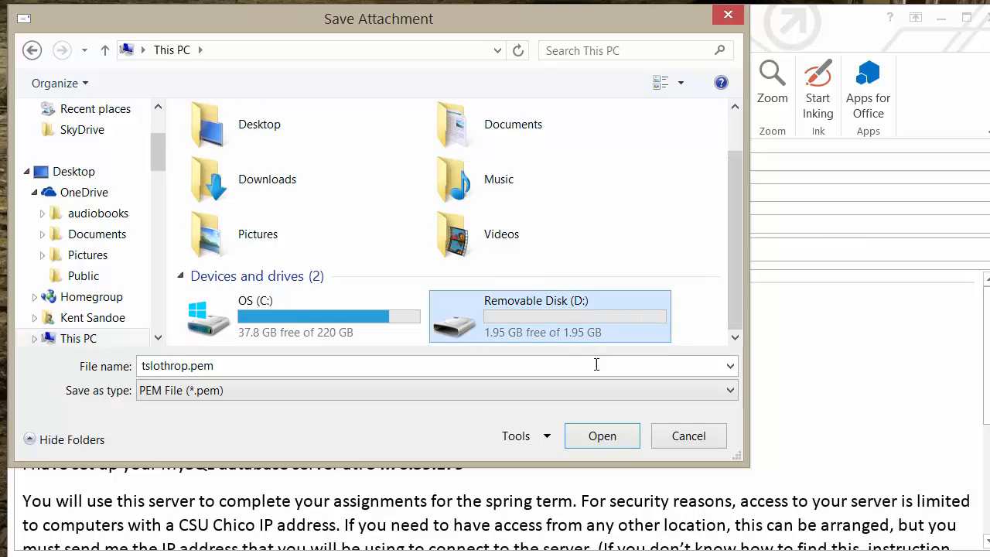
click(592, 437)
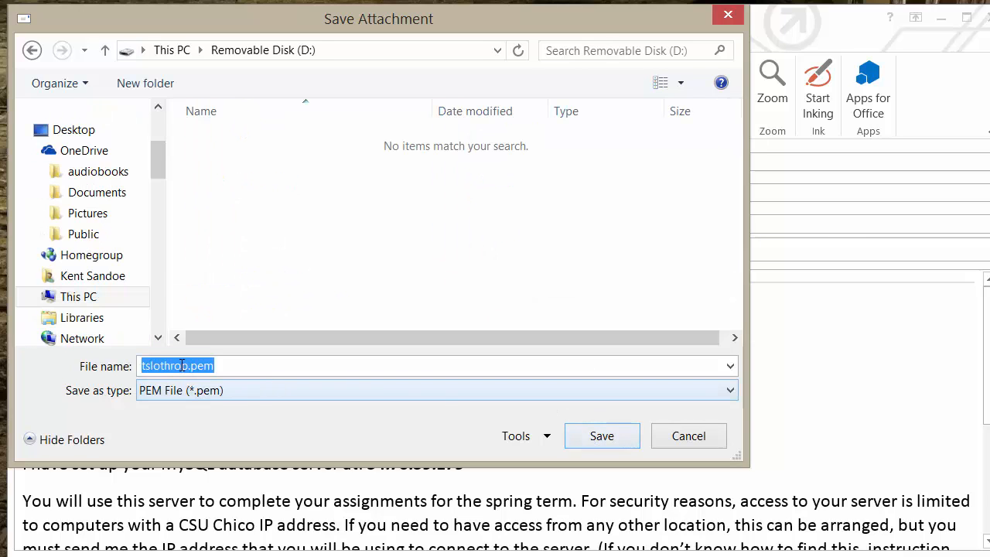
click(593, 438)
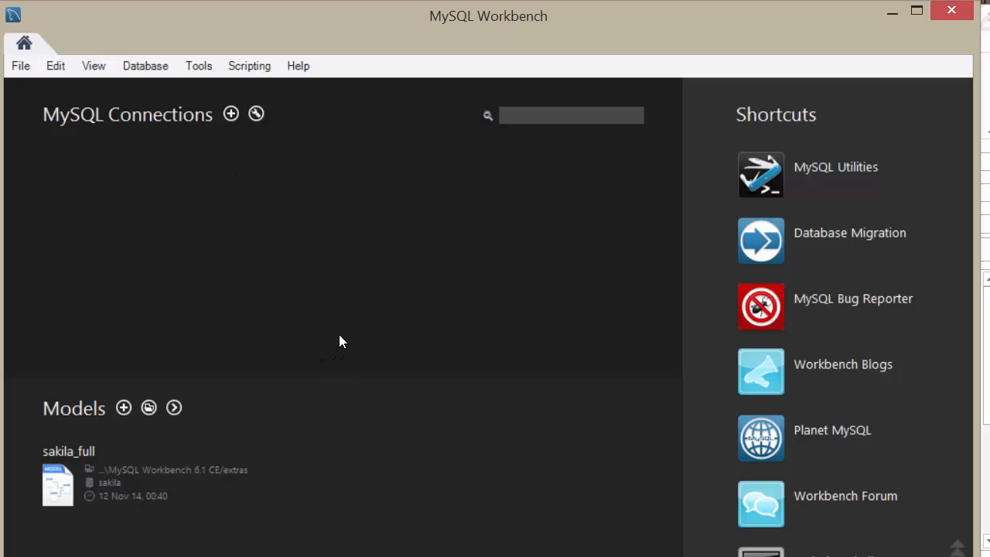
- In MySQL Workbench, start a new connection using the Standard TCP/IP over SSH method and name it tslothrop
click(231, 115)
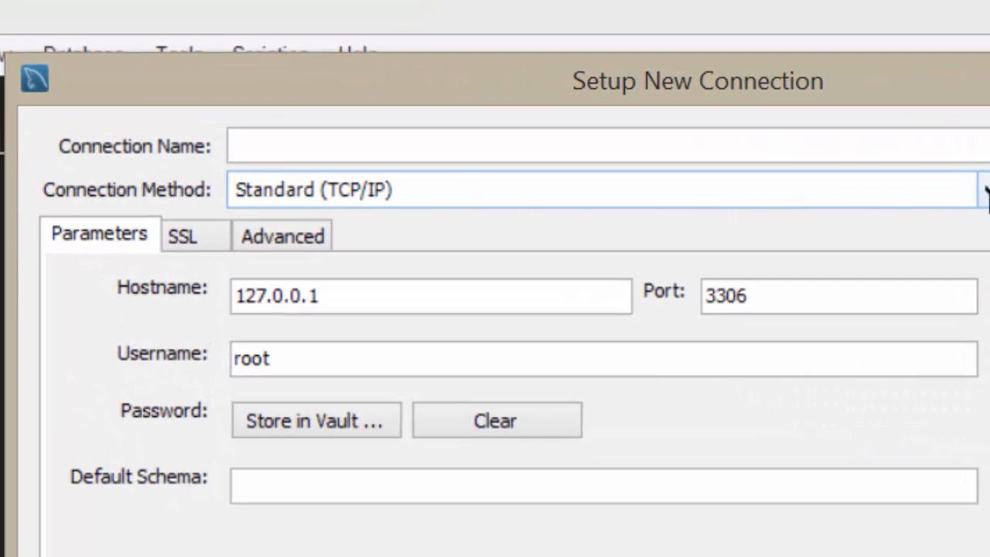
click(984, 194)
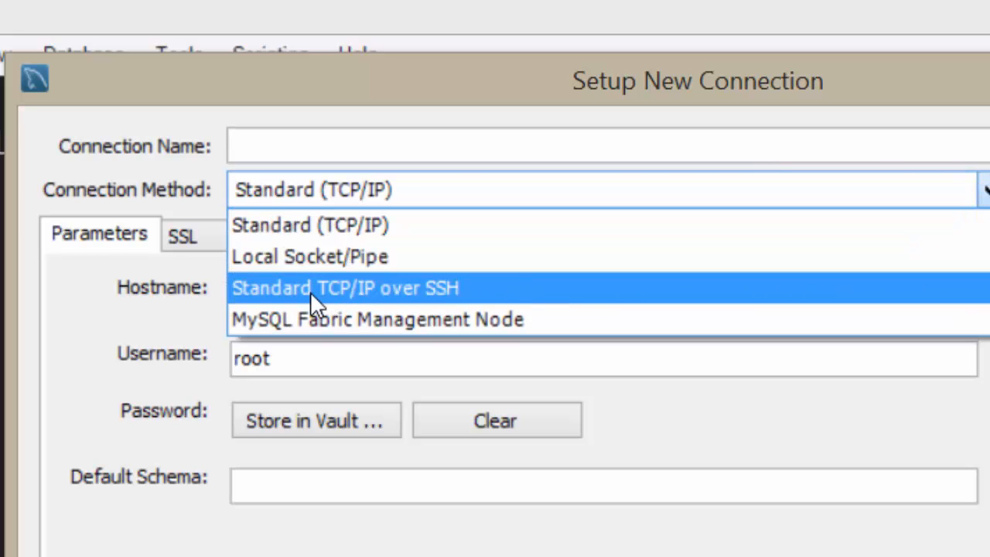
click(387, 290)
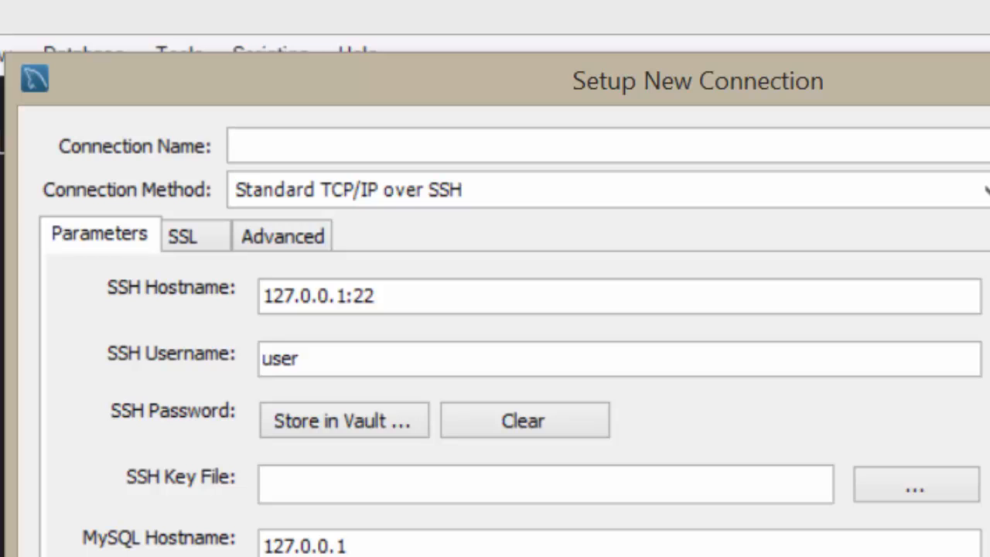
click(480, 149)
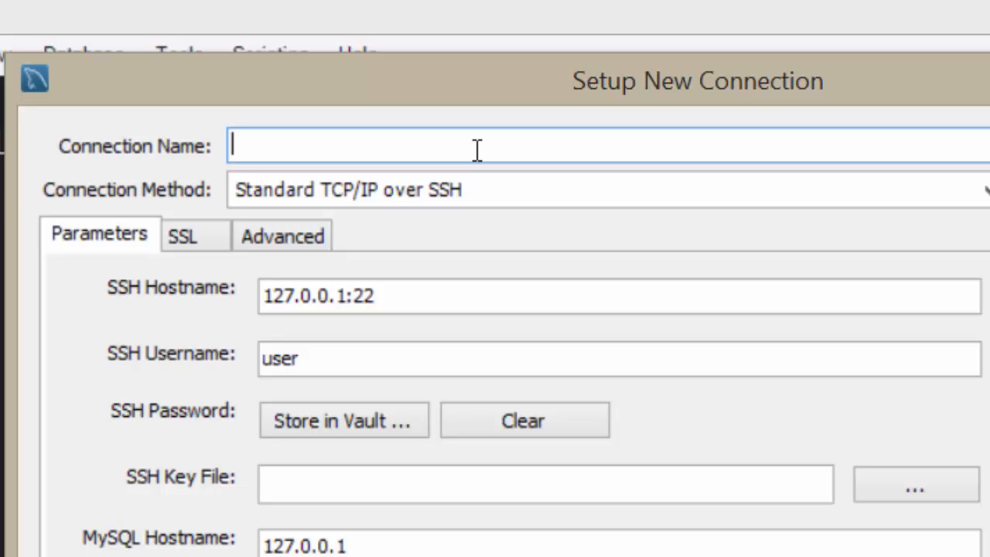
text(tslo)
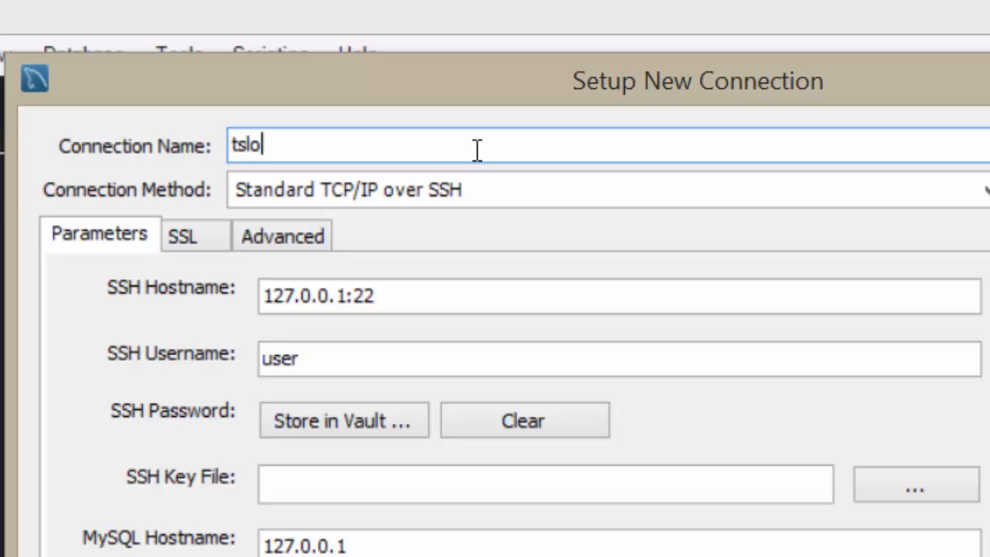
text(throp)
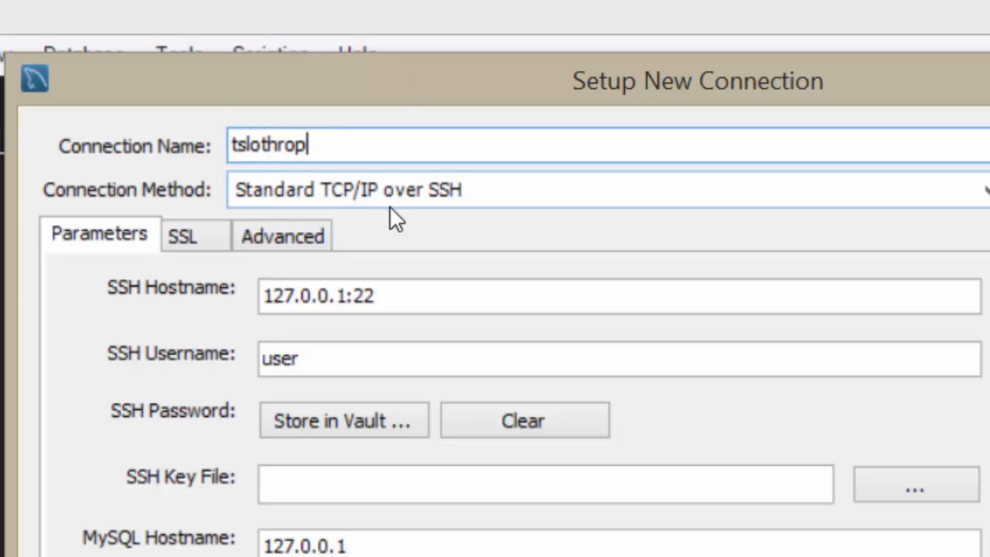
- Set the SSH hostname to the copied address, giving 54.70.59.179:22, and the SSH username to bitnami
click(346, 295)
drag(345, 295, 254, 297)
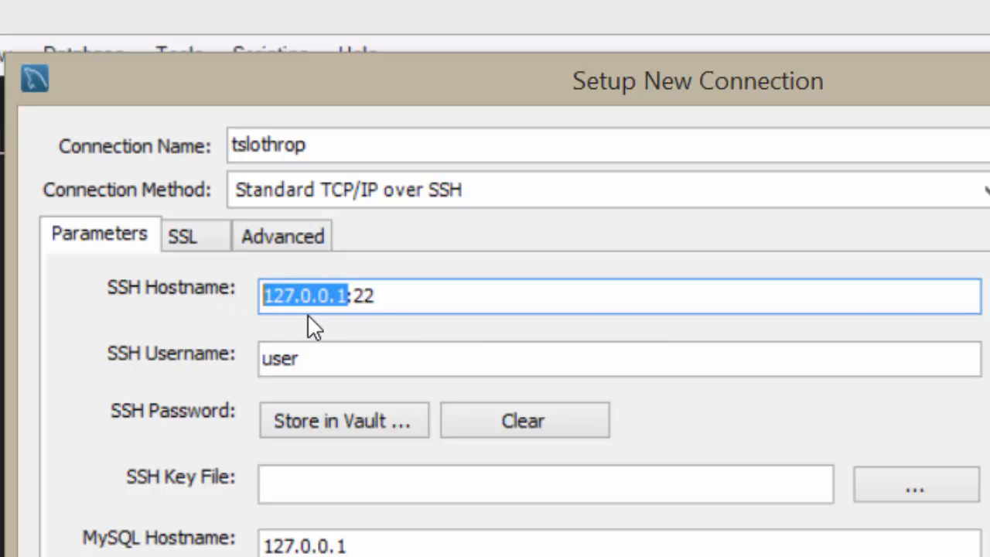
text(54.70.59.179)
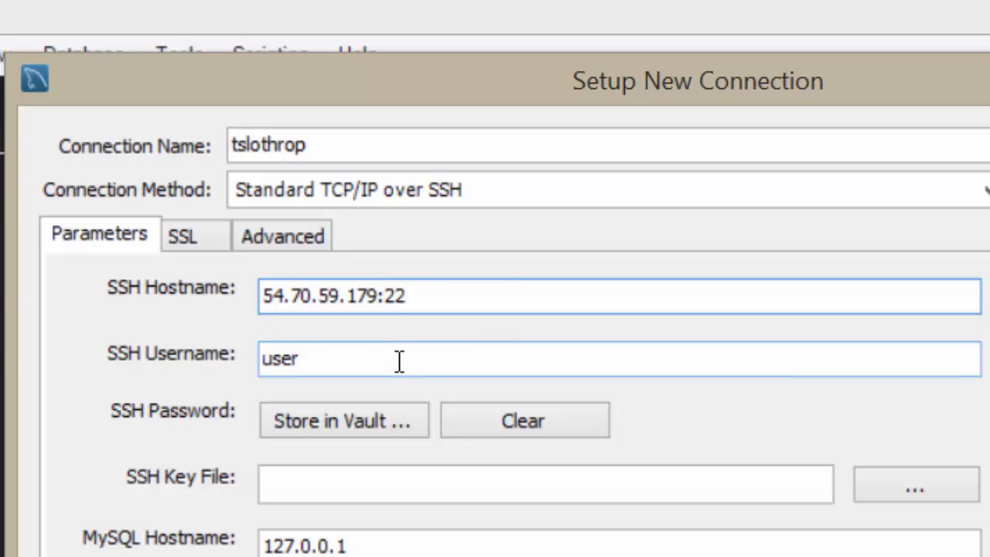
click(328, 358)
drag(328, 358, 231, 353)
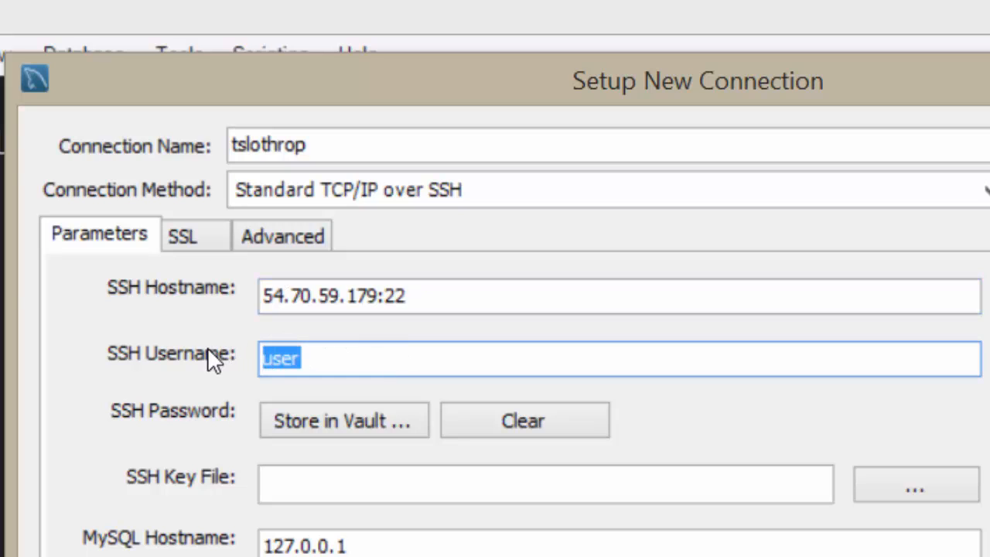
text(bitnam)
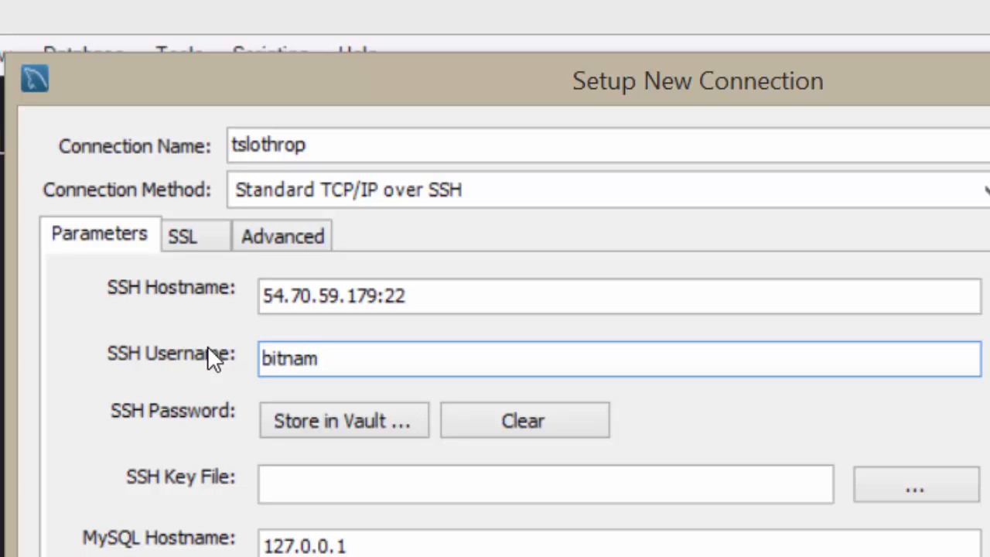
text(i)
- Choose tslothrop.pem on Removable Disk (D:) as the SSH key file for the connection
click(307, 485)
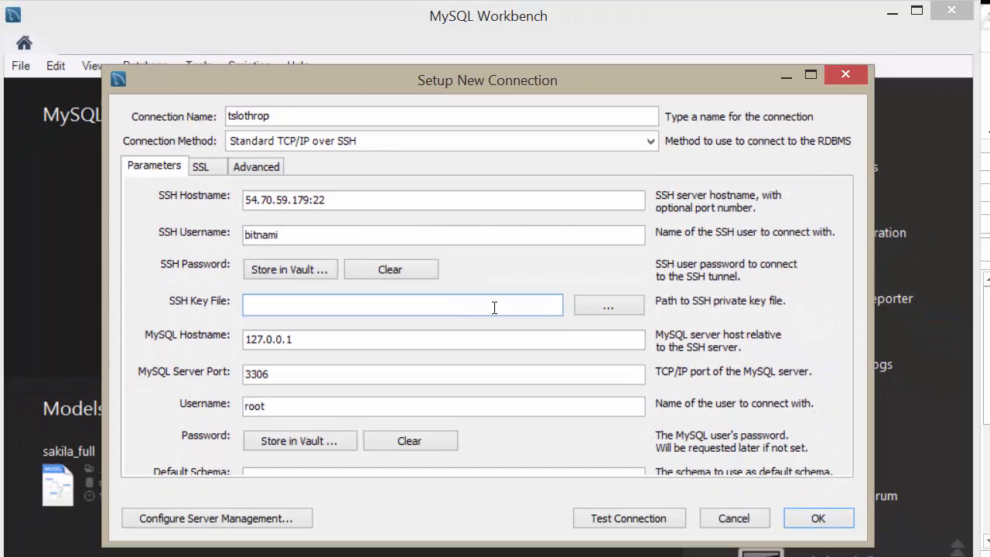
click(611, 309)
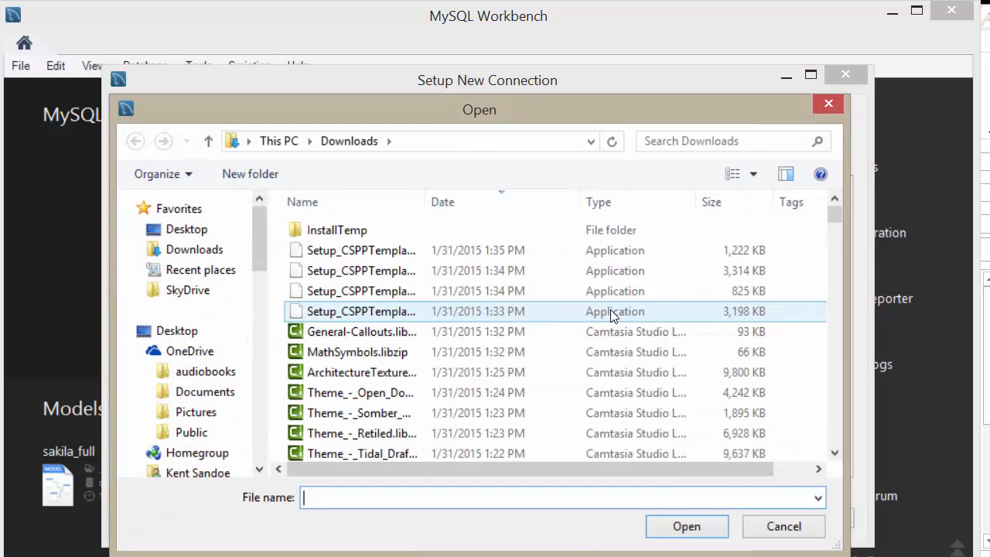
click(260, 403)
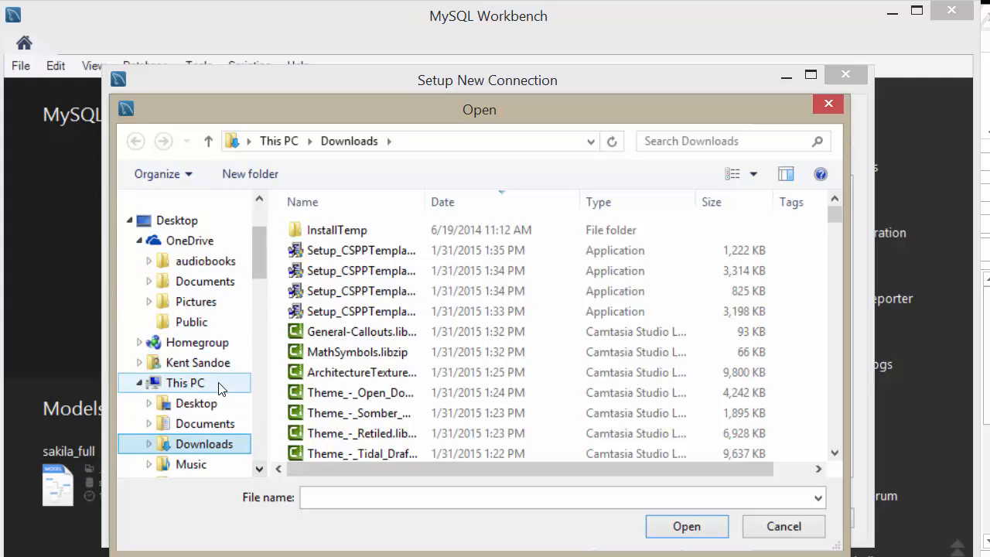
click(193, 385)
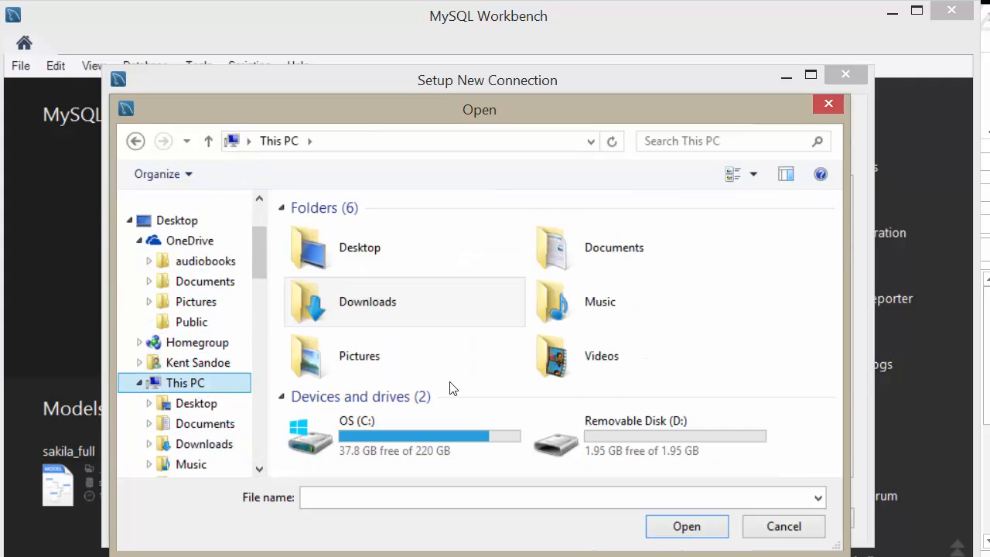
double_click(616, 442)
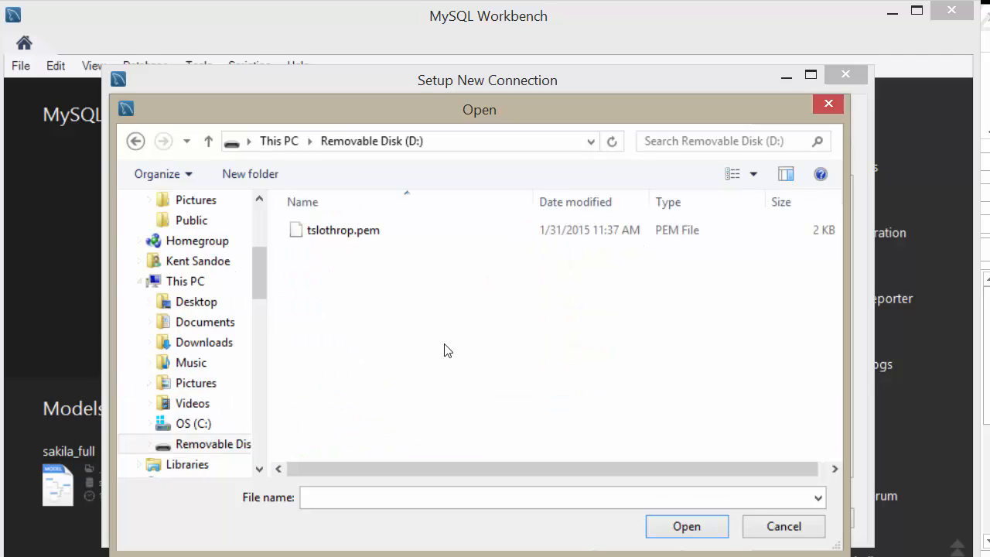
click(351, 231)
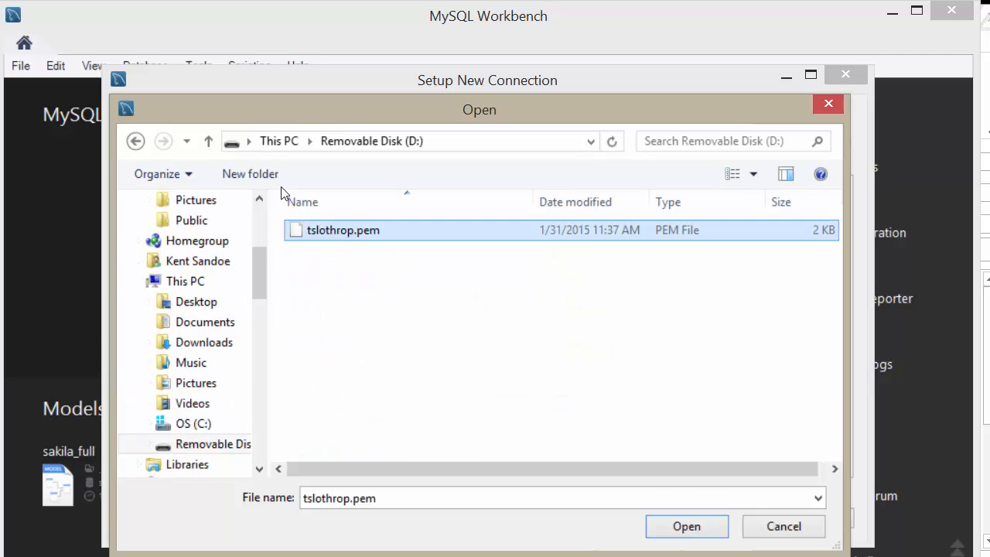
click(684, 526)
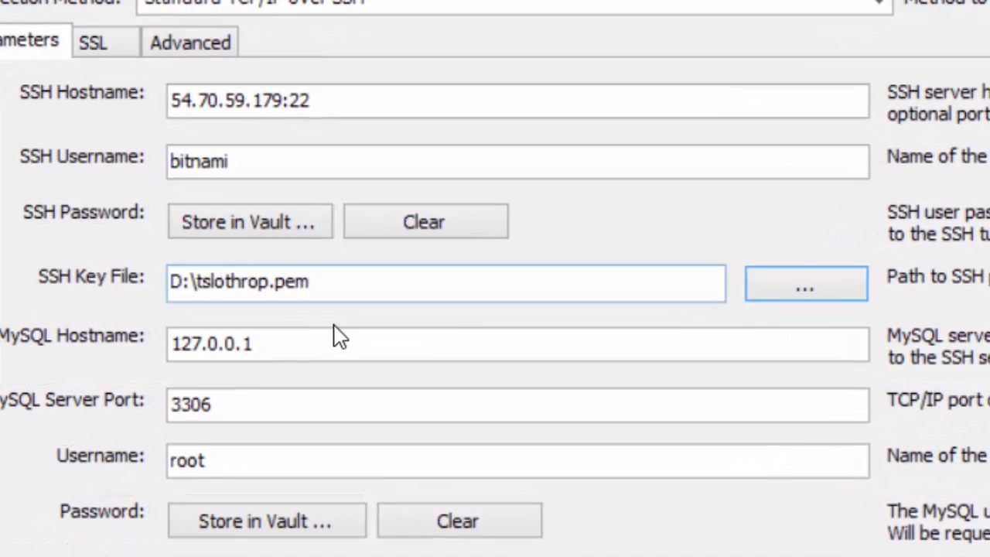
- Store the MySQL root user's password in the vault for this connection
click(340, 340)
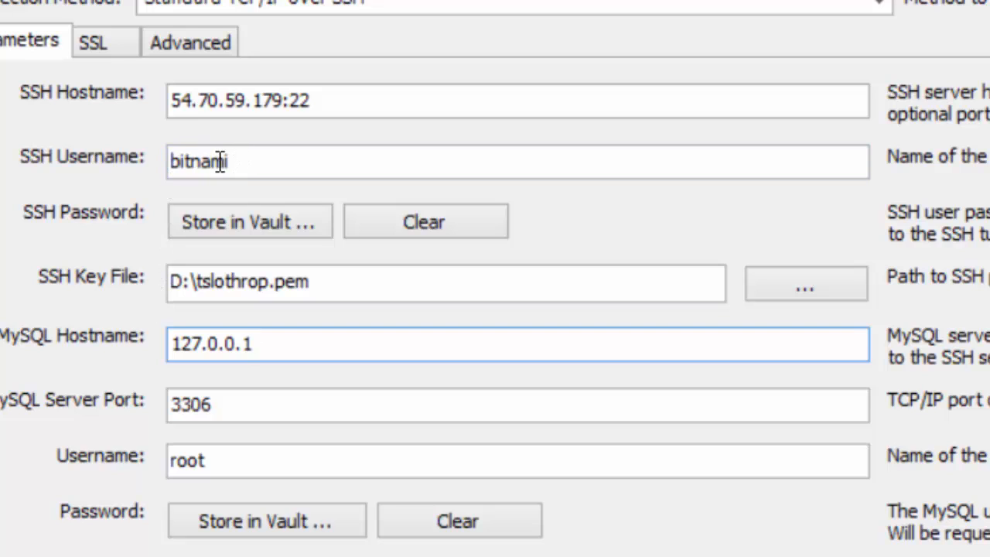
click(232, 533)
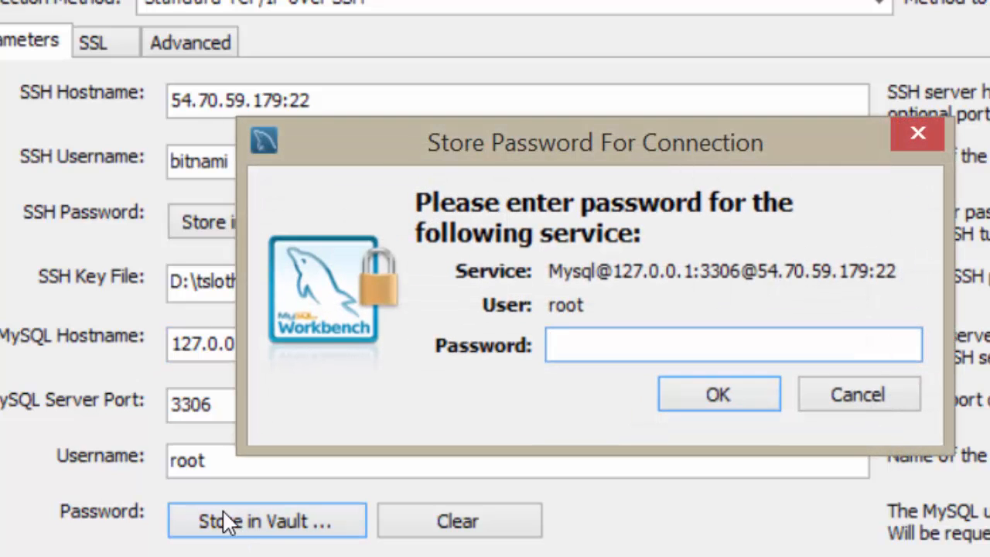
text(*******)
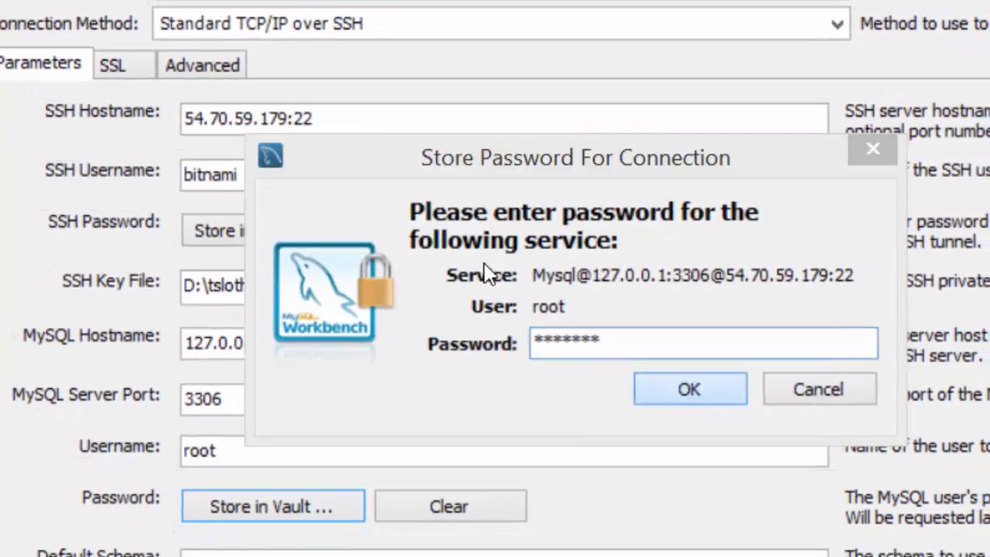
click(668, 387)
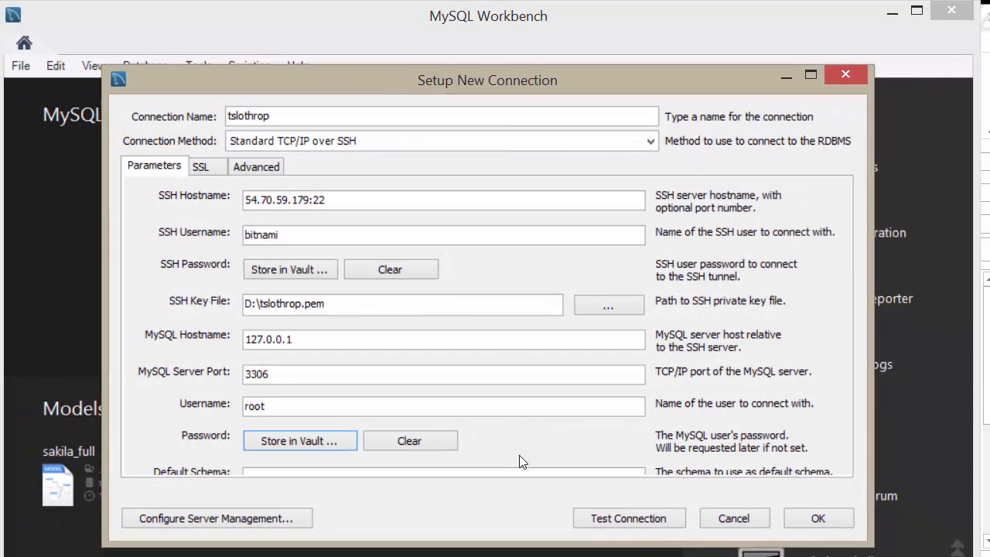
- Save the new connection and open it from the MySQL Connections list
click(812, 520)
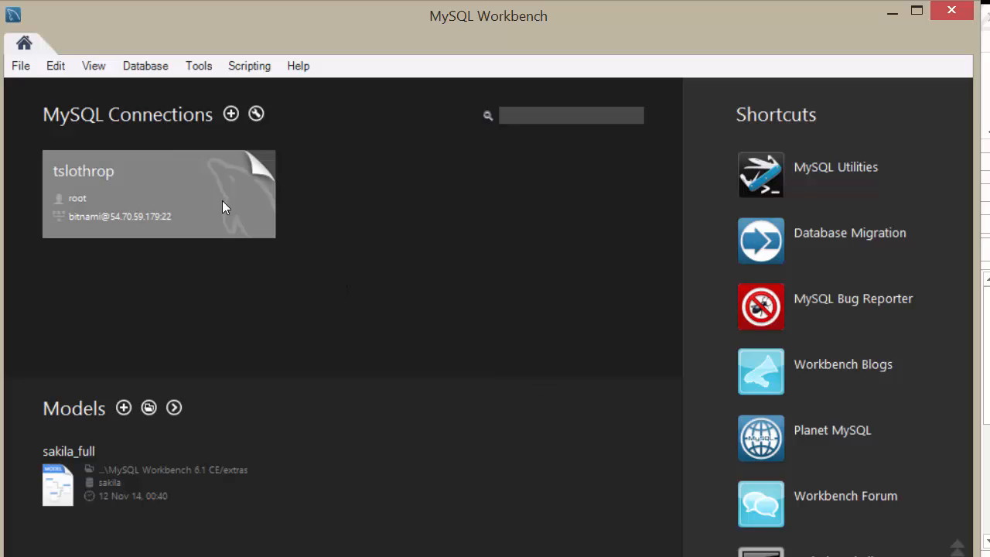
click(160, 155)
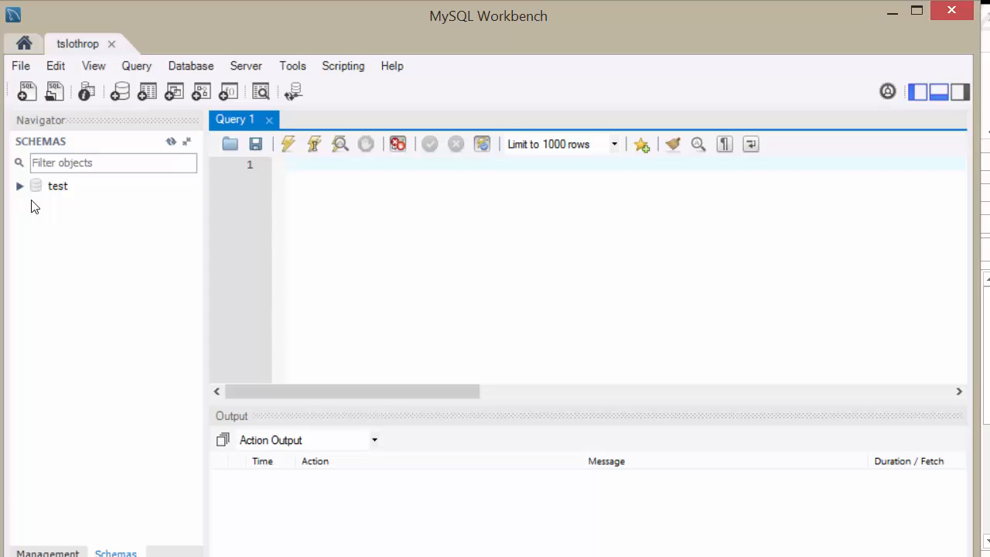
mouse_move(34, 194)
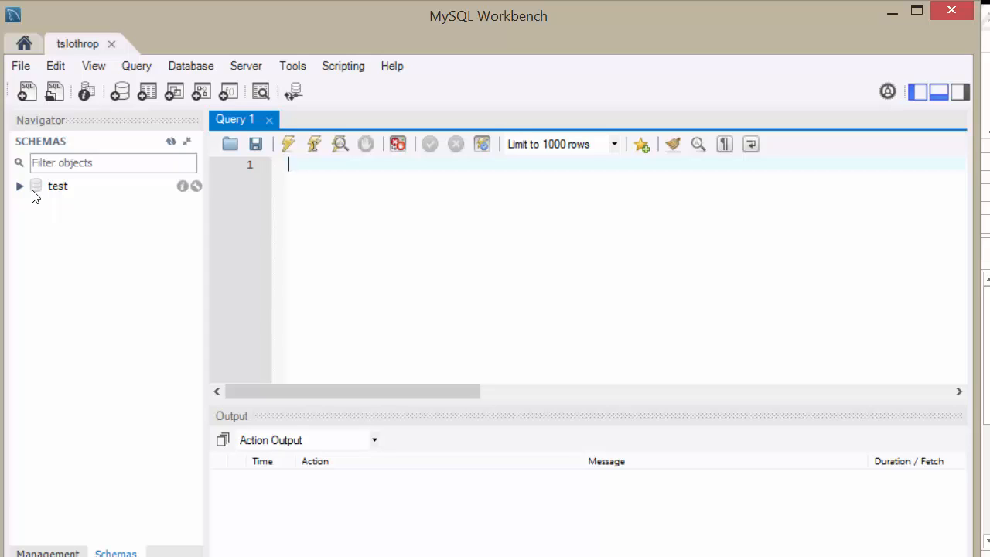